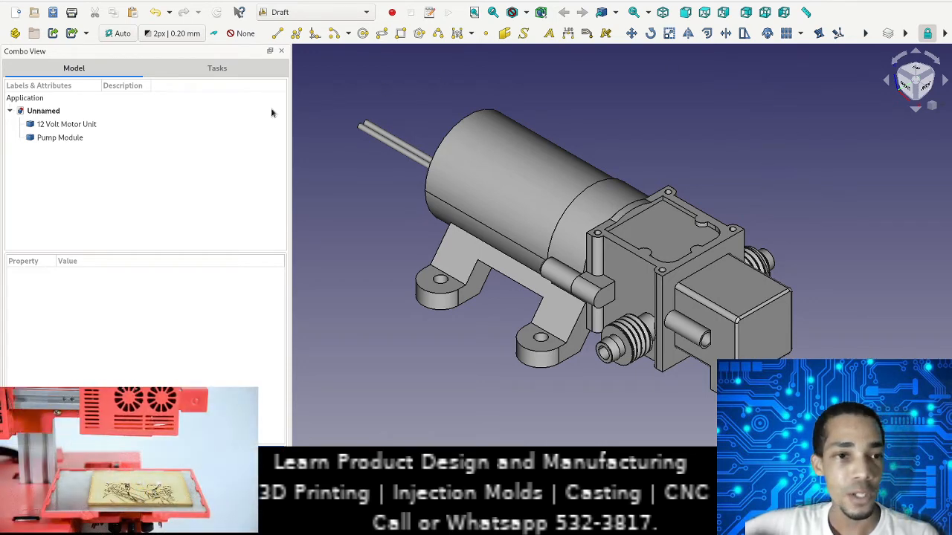
Step: Highlight the 12 Volt Motor Unit and the Pump Module in turn to see which solids each one covers
click(74, 124)
click(71, 137)
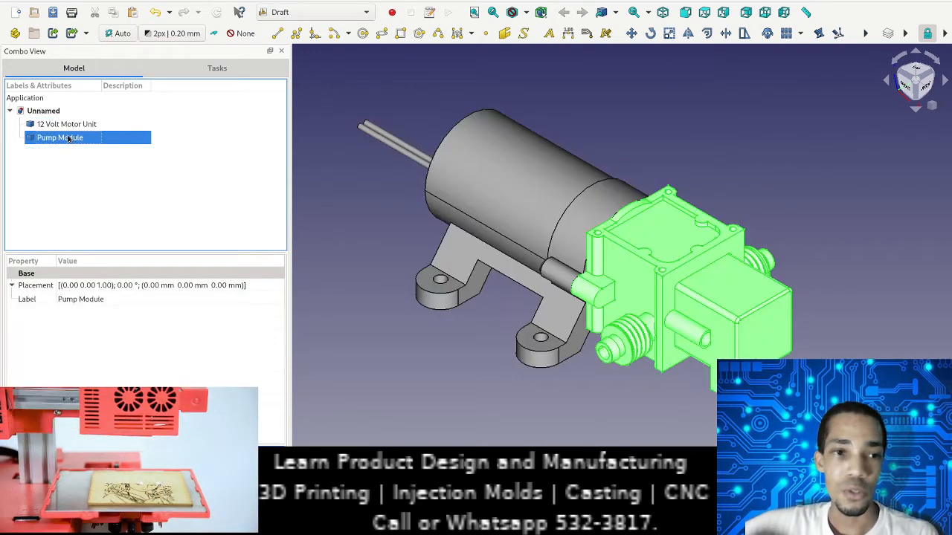
click(69, 128)
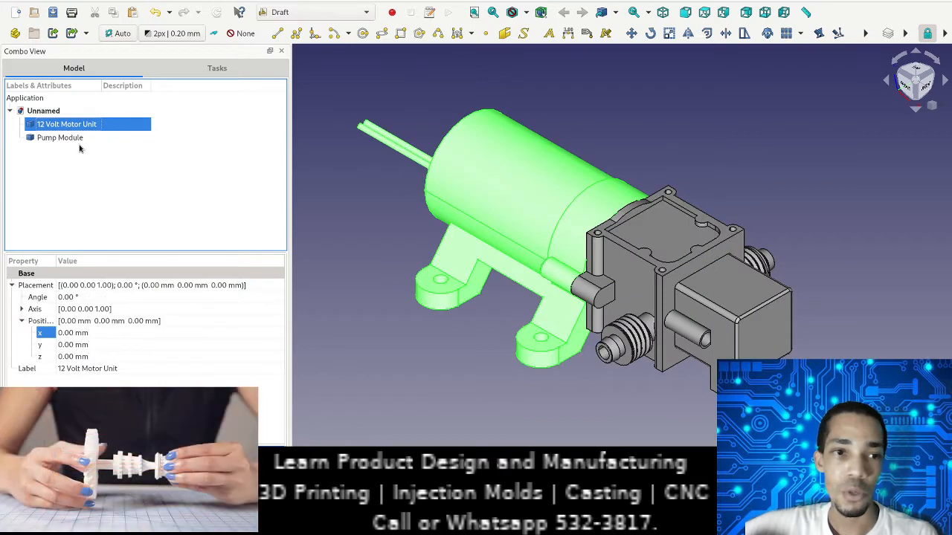
click(81, 138)
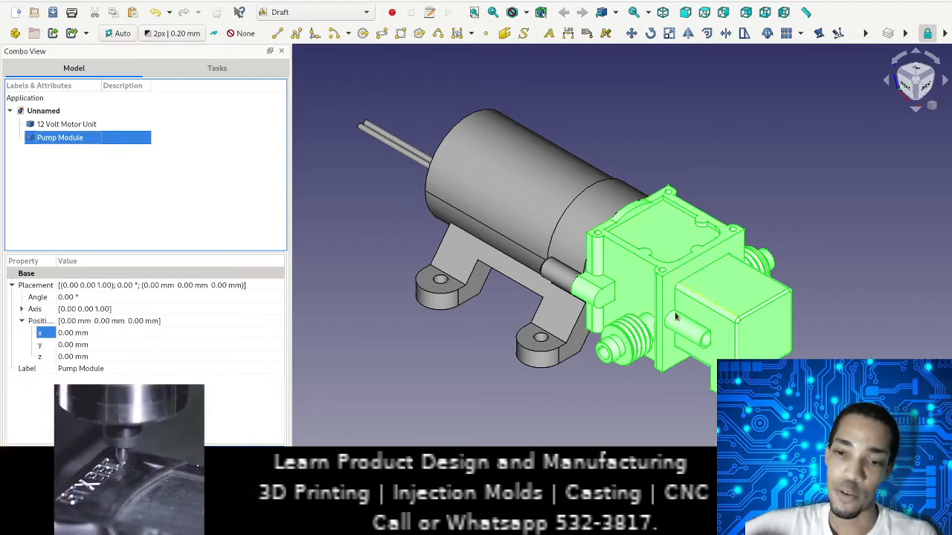
click(837, 167)
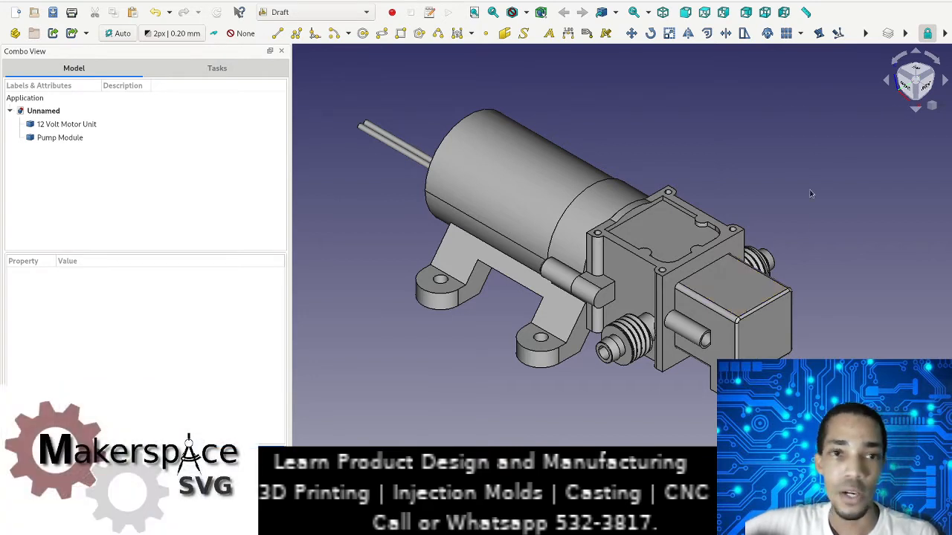
Step: Start a ShapeString on the upper face of the pump's end box, with its origin at about X 150.28, Y -9.49, Z 16 mm
click(733, 286)
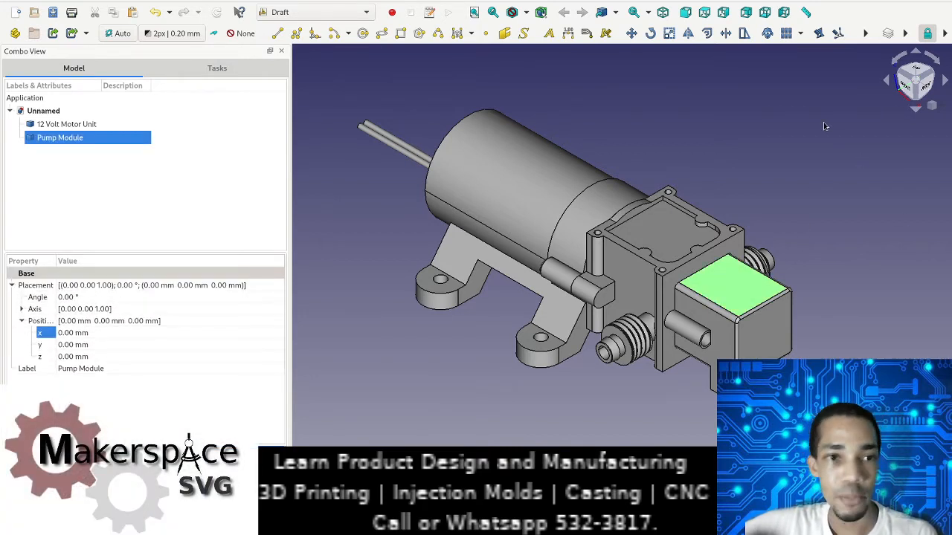
click(523, 34)
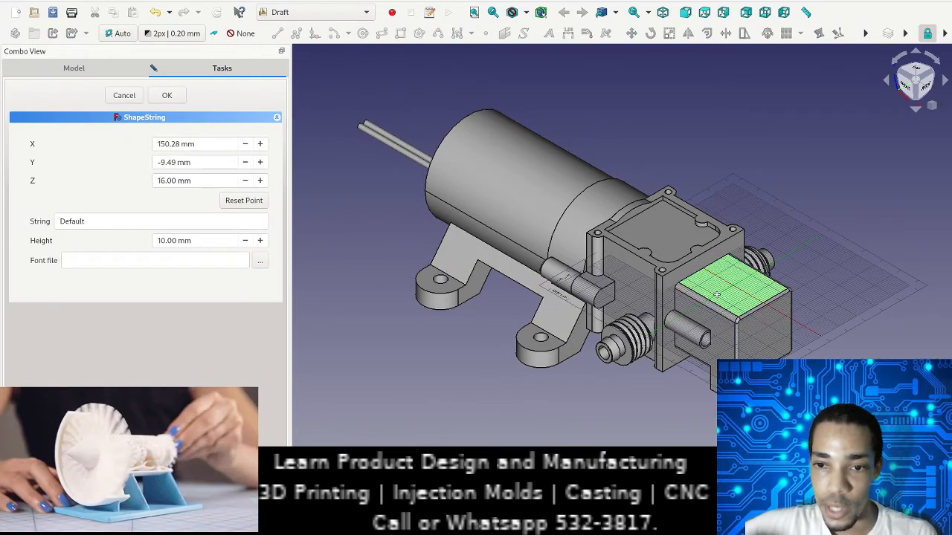
click(717, 296)
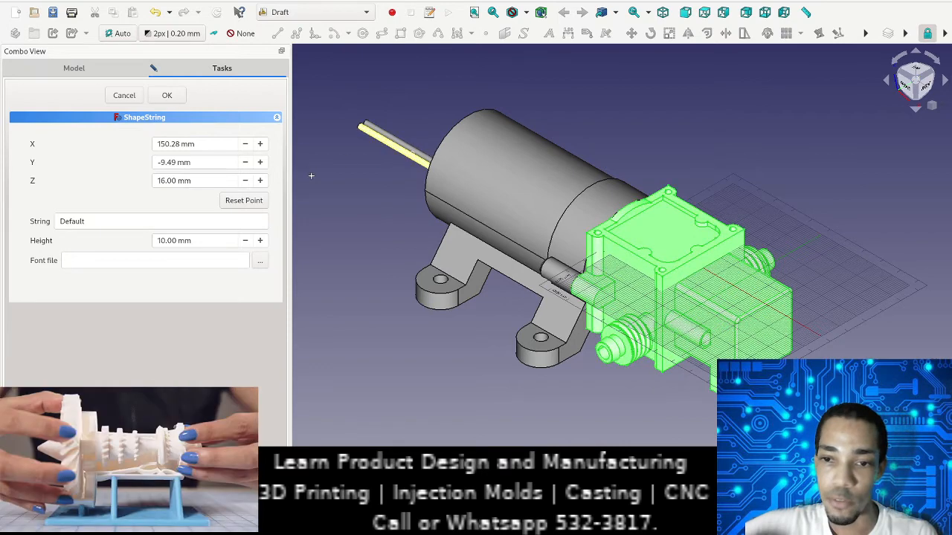
Step: Set the ShapeString's text to MakerSpace and its height to 4 mm
click(113, 221)
double_click(112, 221)
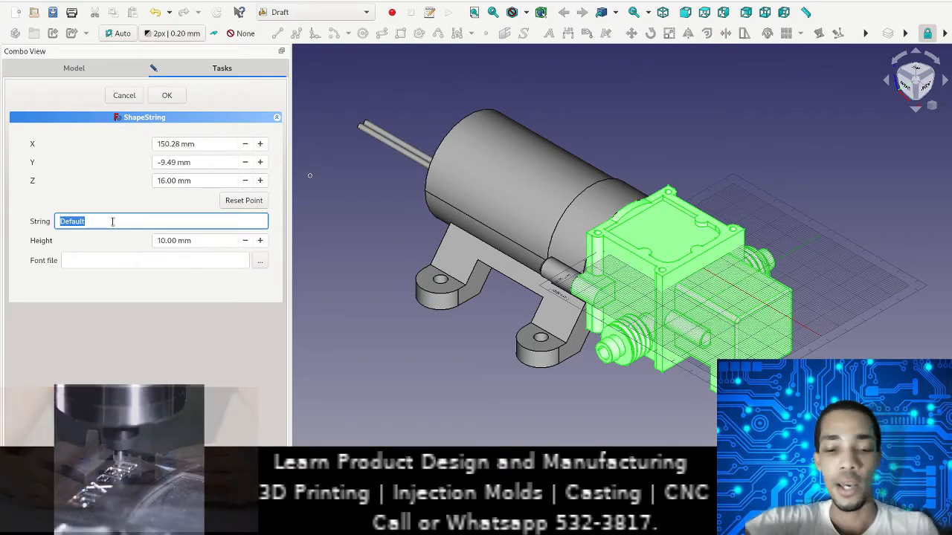
text(M)
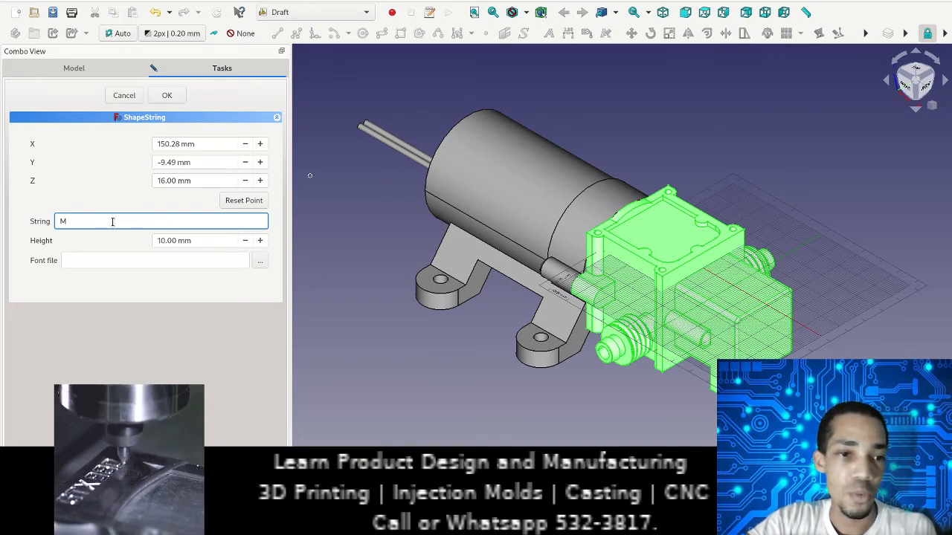
text(akerSpace)
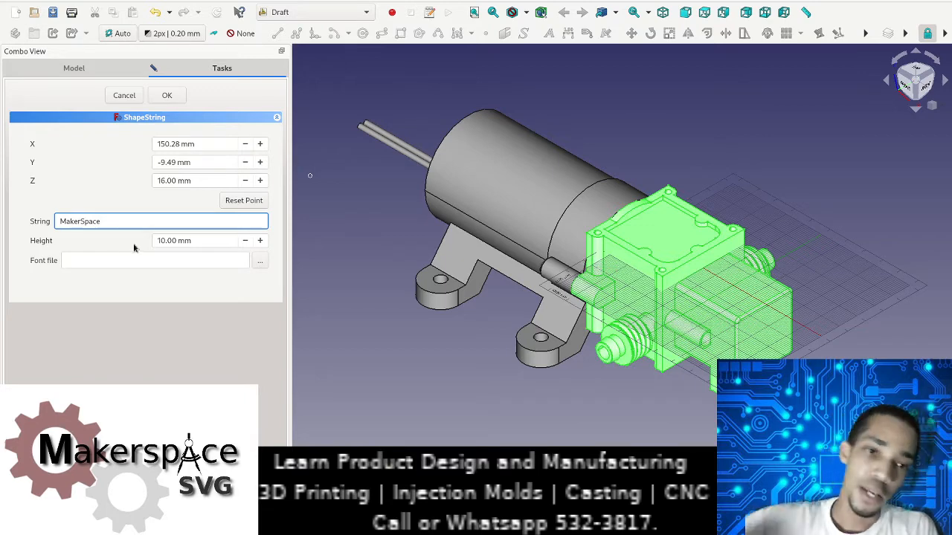
click(165, 243)
drag(165, 243, 155, 236)
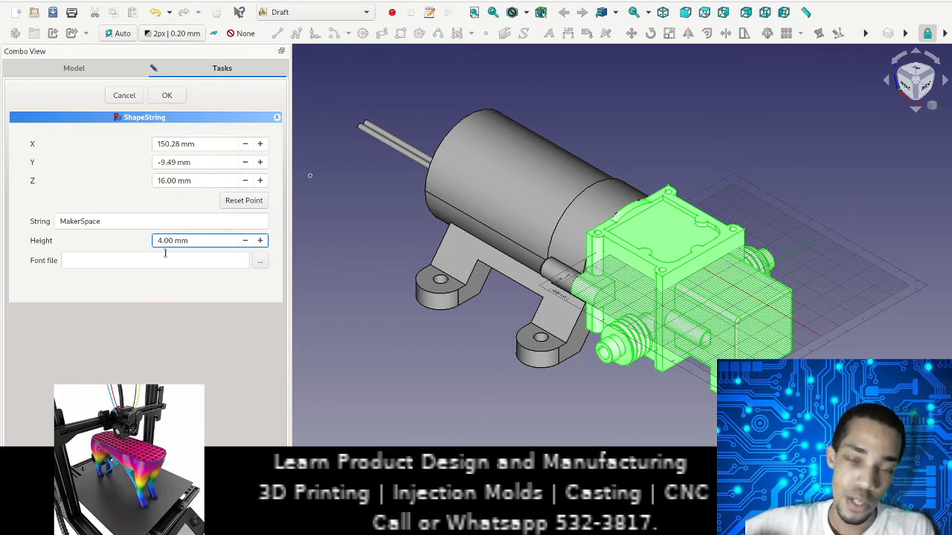
Step: Assign the Carlito-Regular.ttf font file to the text and create the ShapeString on the pump's end box
click(169, 261)
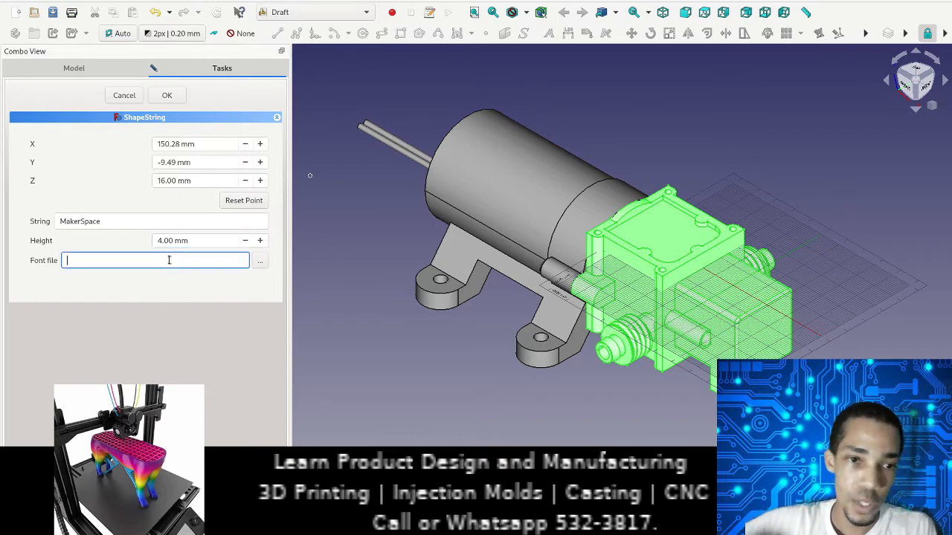
click(260, 262)
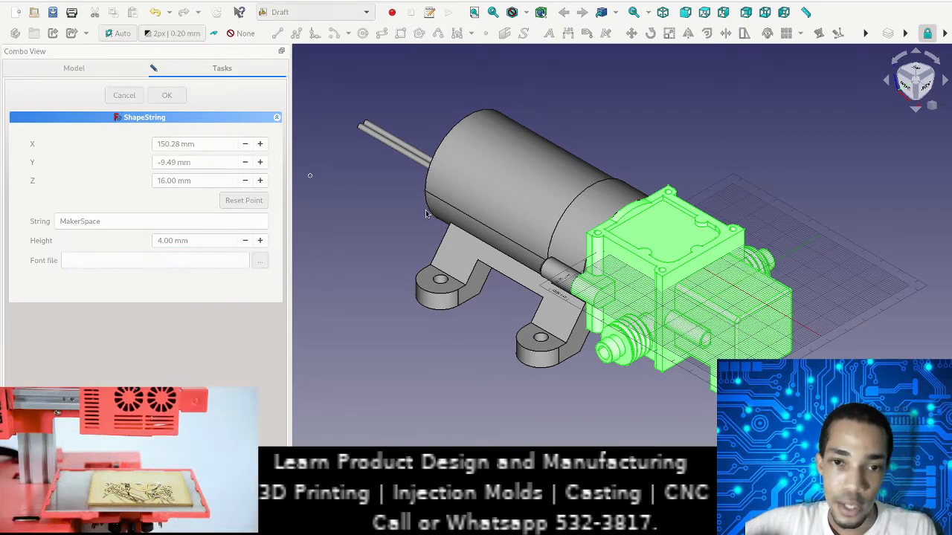
click(621, 316)
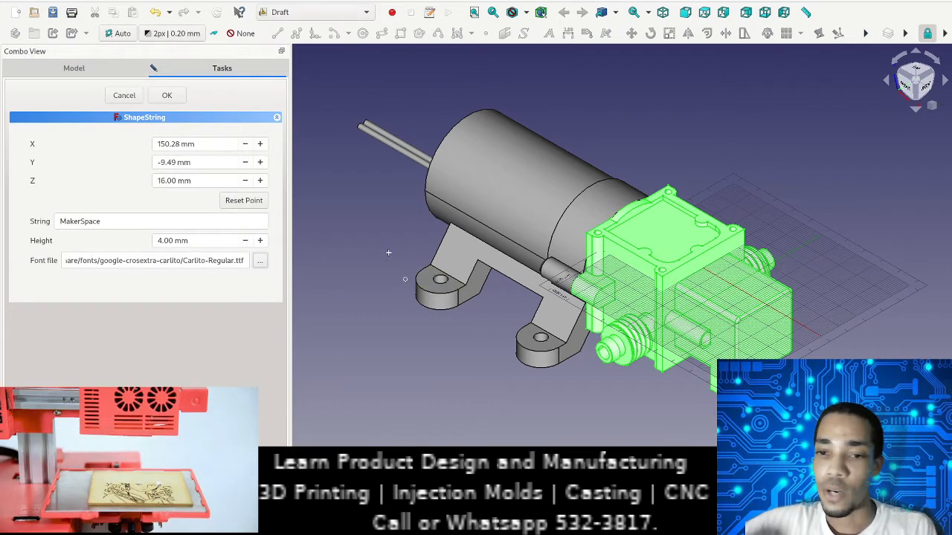
click(168, 95)
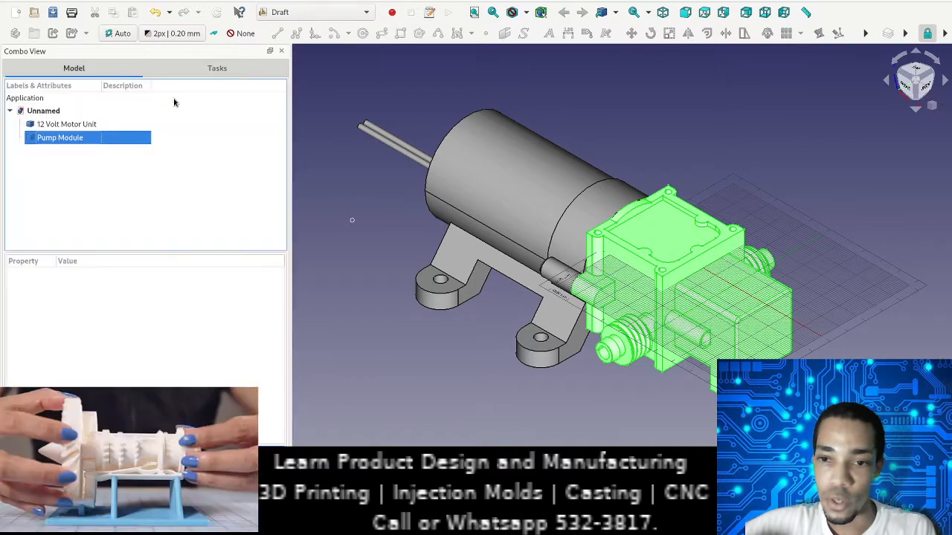
scroll(611, 305, up, 5)
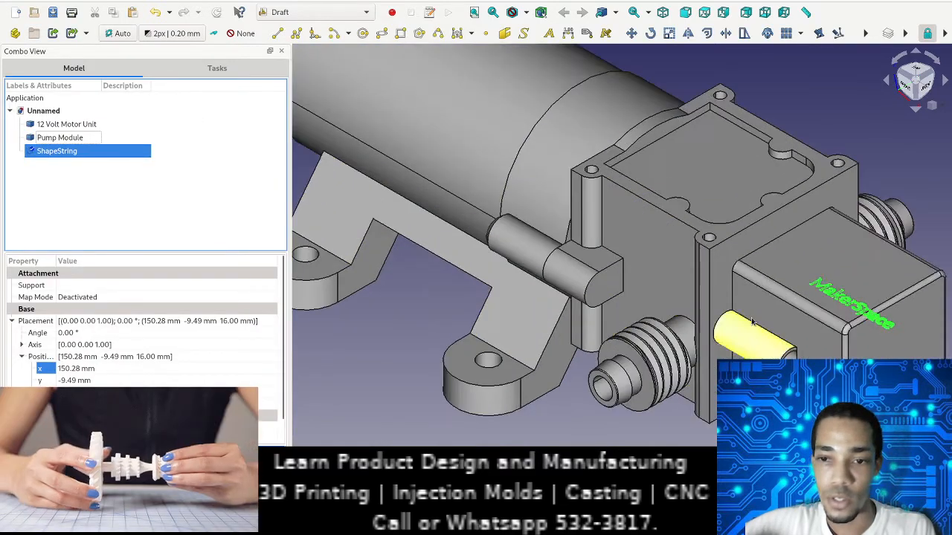
scroll(610, 305, up, 8)
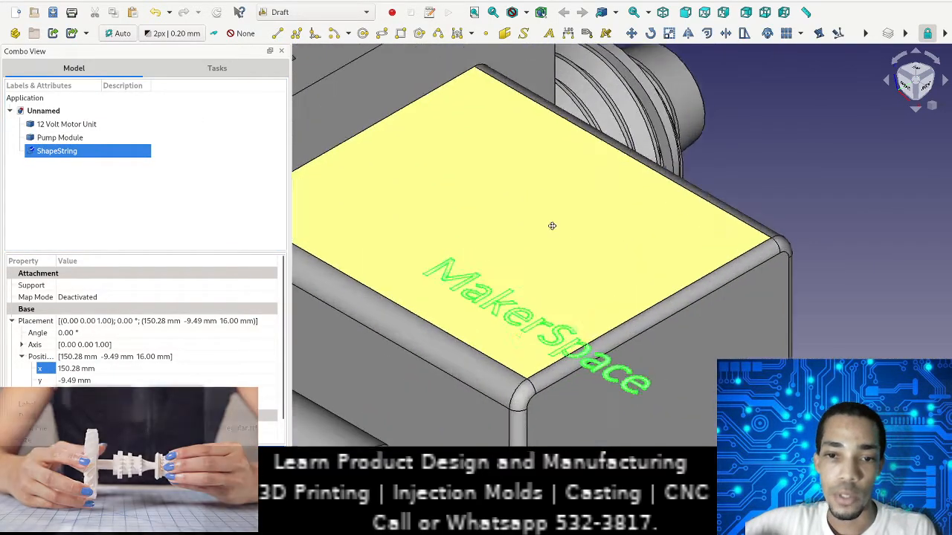
scroll(649, 255, down, 5)
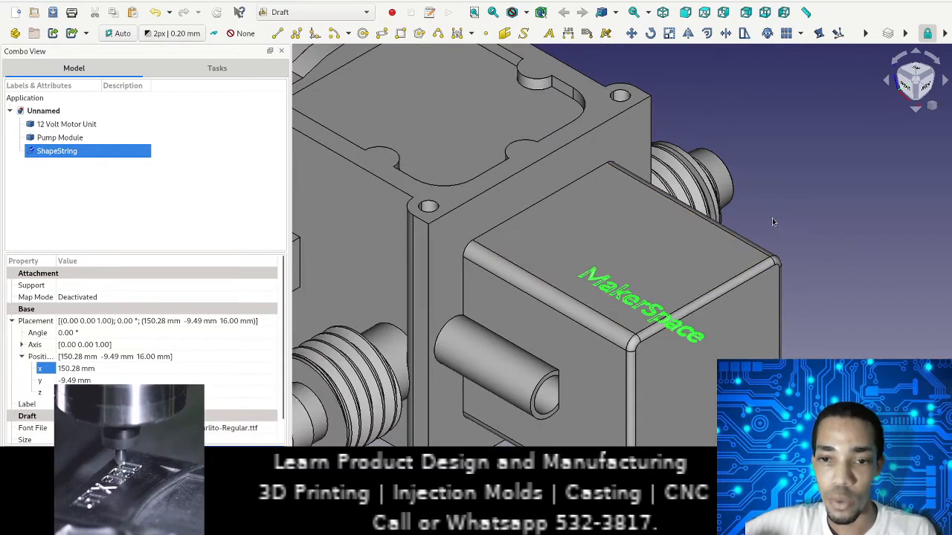
Step: Rotate the MakerSpace text about the Z axis by setting its placement angle to 90°
scroll(444, 158, up, 2)
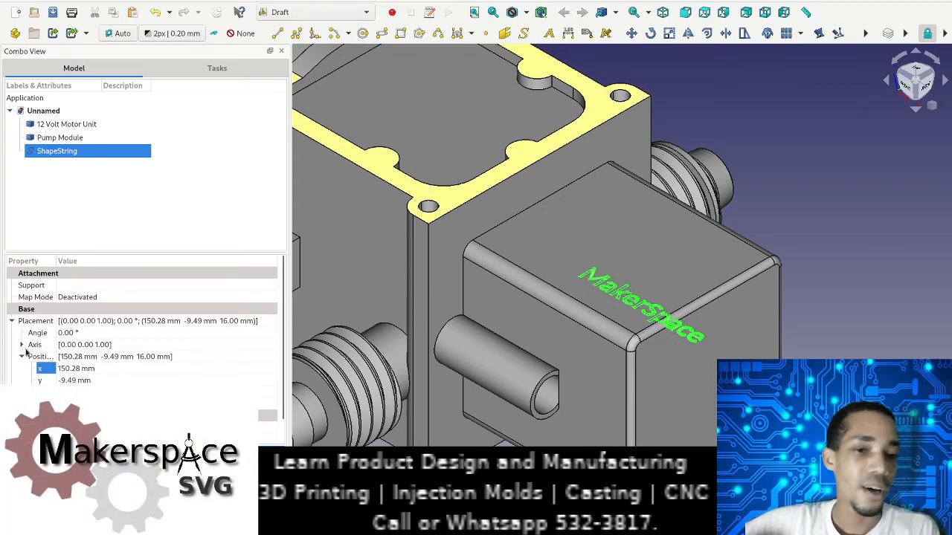
click(21, 345)
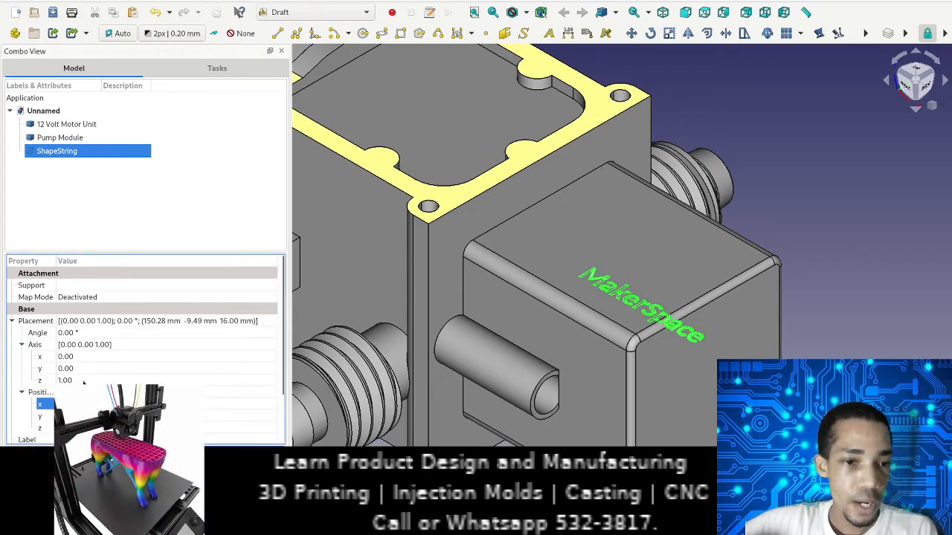
click(75, 332)
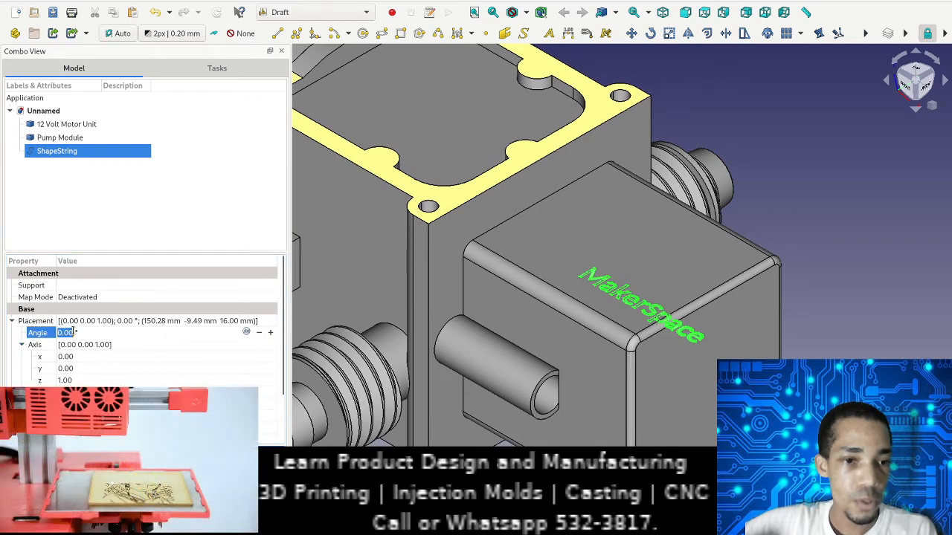
scroll(74, 332, up, 14)
scroll(74, 332, up, 20)
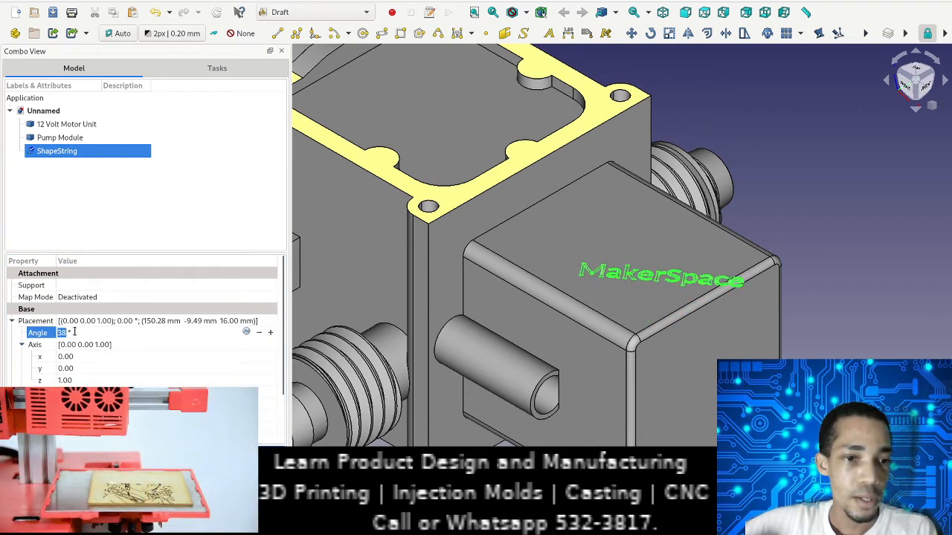
scroll(75, 332, up, 20)
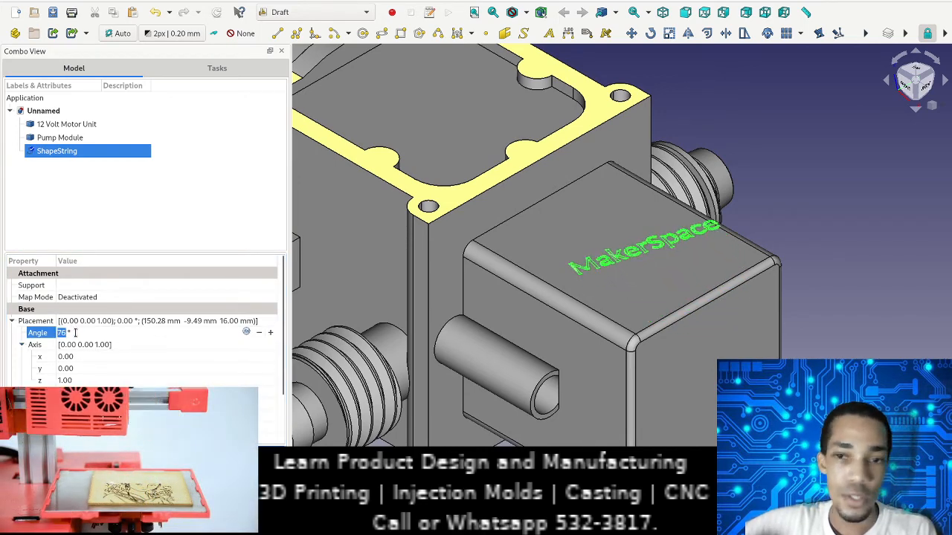
scroll(74, 333, up, 4)
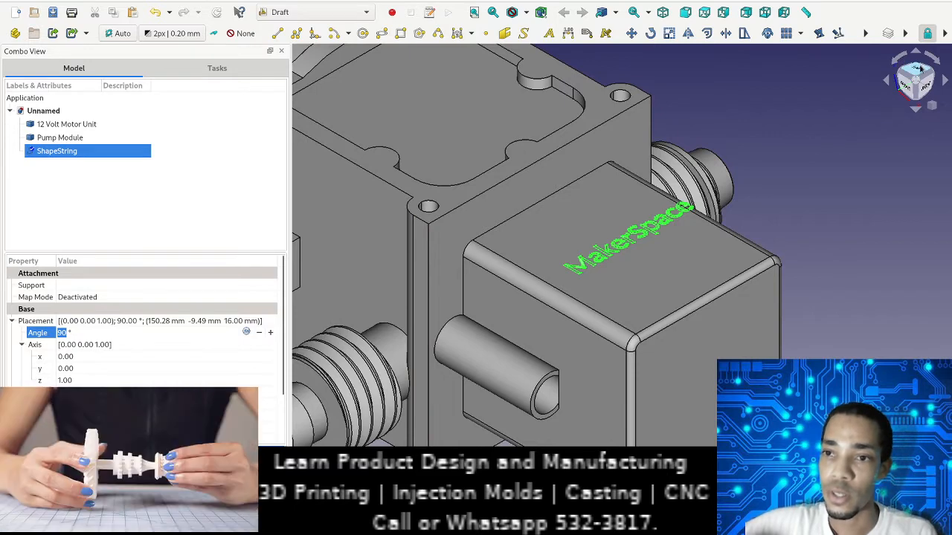
Step: From the top view, centre the text on the end box by setting its position to X 151.28 mm and Y -12.49 mm
click(919, 68)
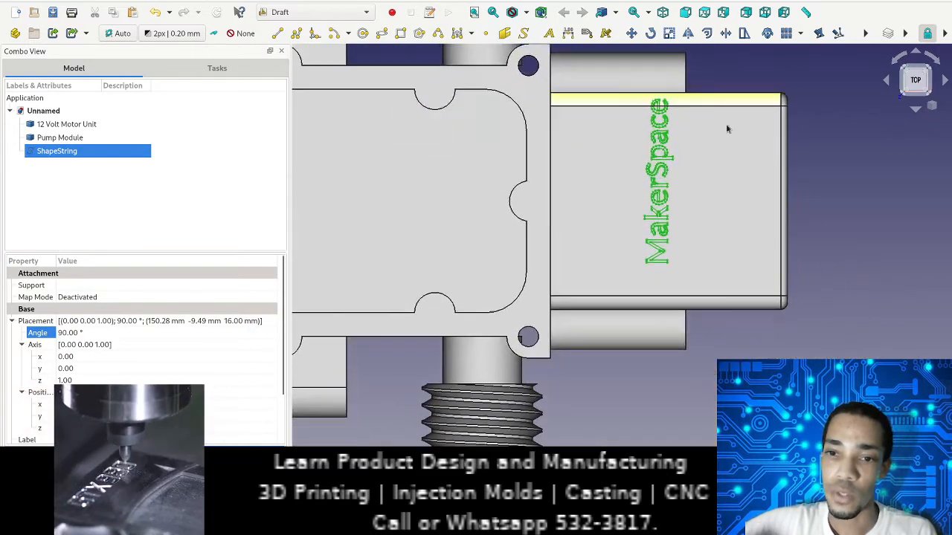
middle_drag(727, 149, 783, 216)
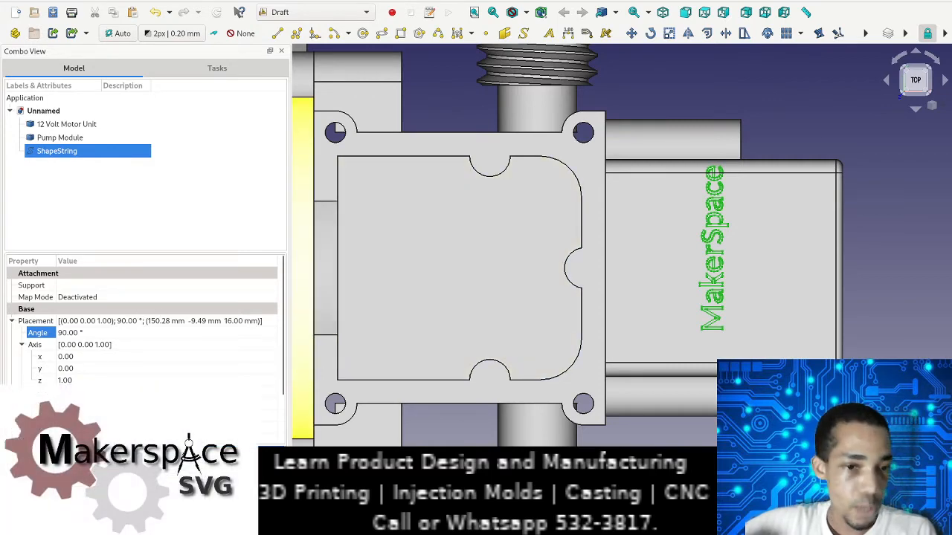
click(111, 415)
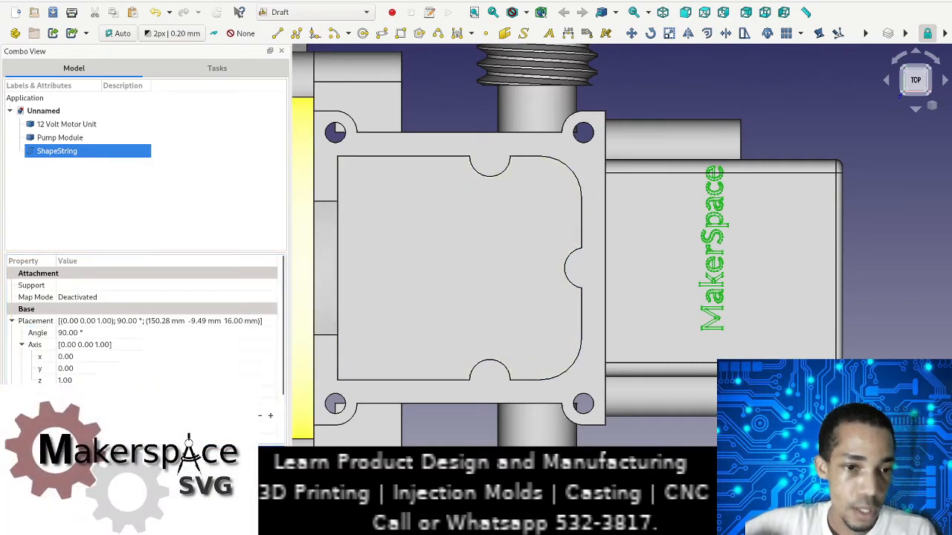
scroll(112, 416, down, 4)
scroll(111, 415, down, 2)
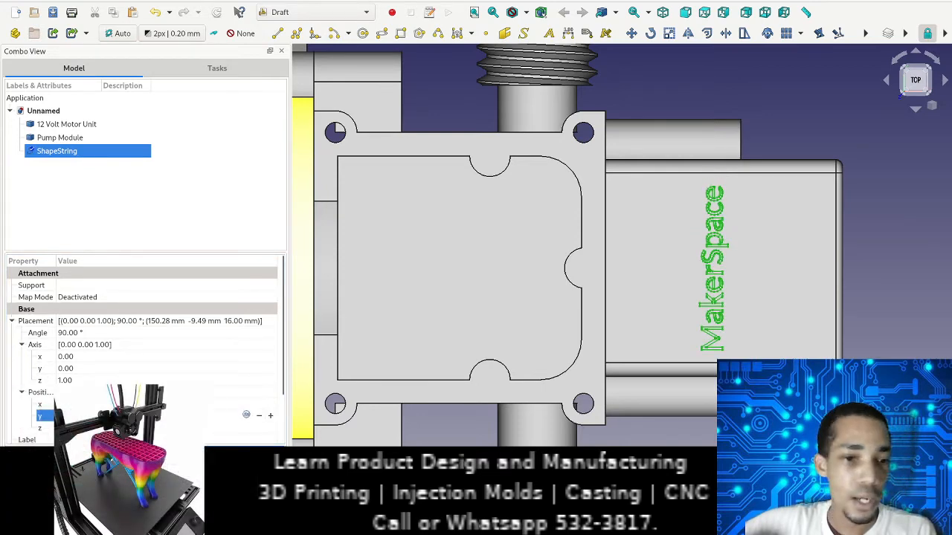
scroll(111, 404, up, 2)
scroll(111, 403, down, 1)
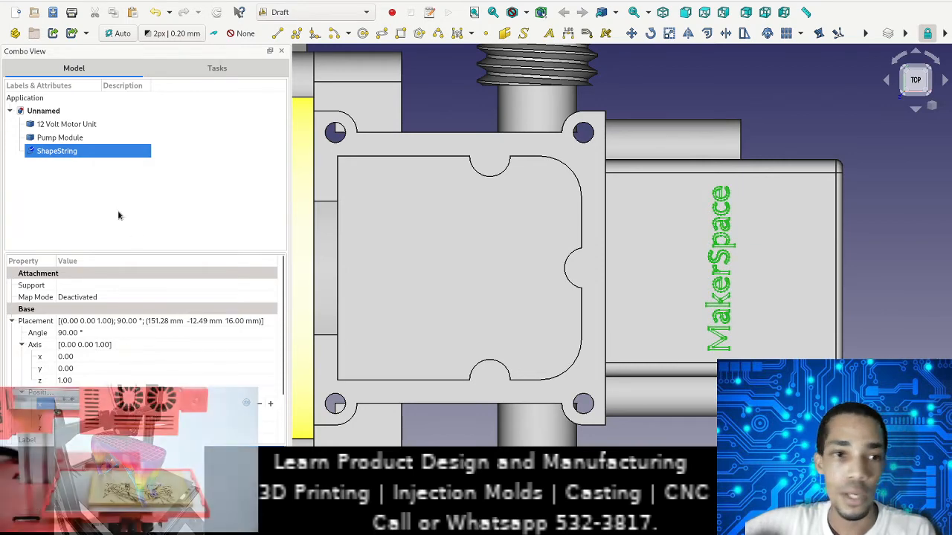
click(144, 208)
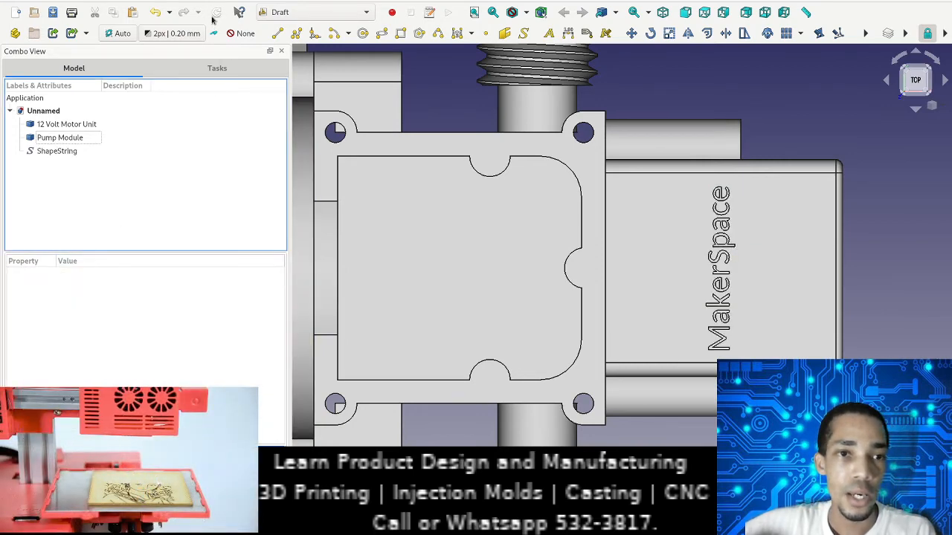
Step: In the Part Design workbench, create a new body and add the Pump Module to it as its base feature
middle_drag(433, 325, 433, 260)
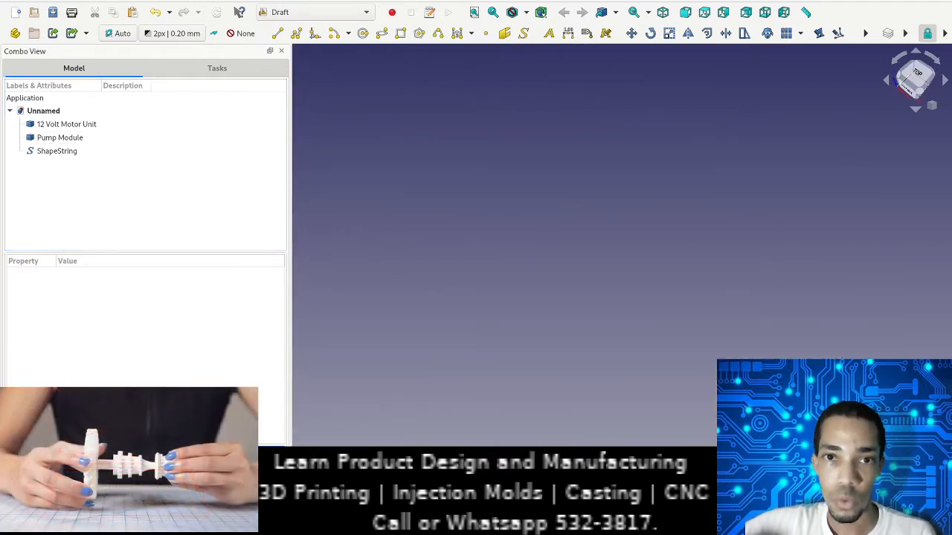
click(474, 12)
scroll(754, 334, up, 8)
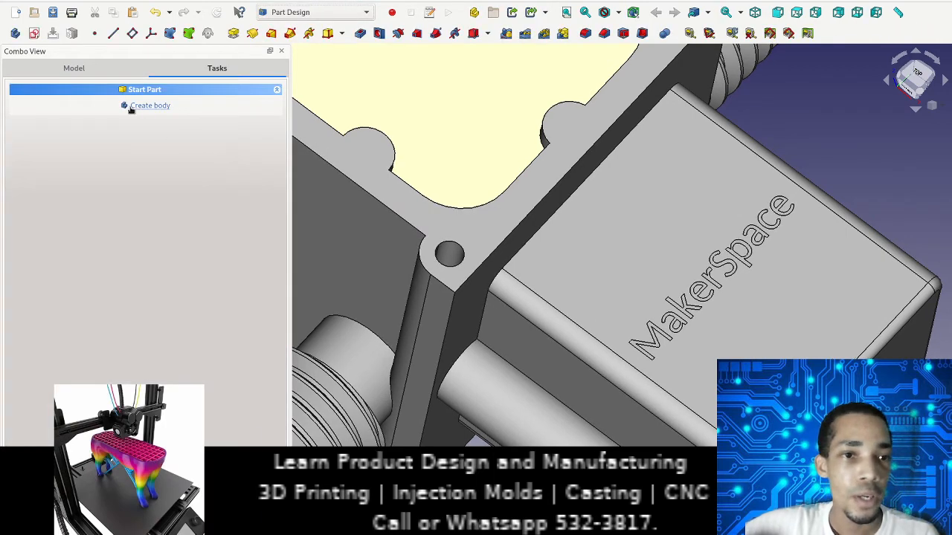
click(142, 106)
click(69, 69)
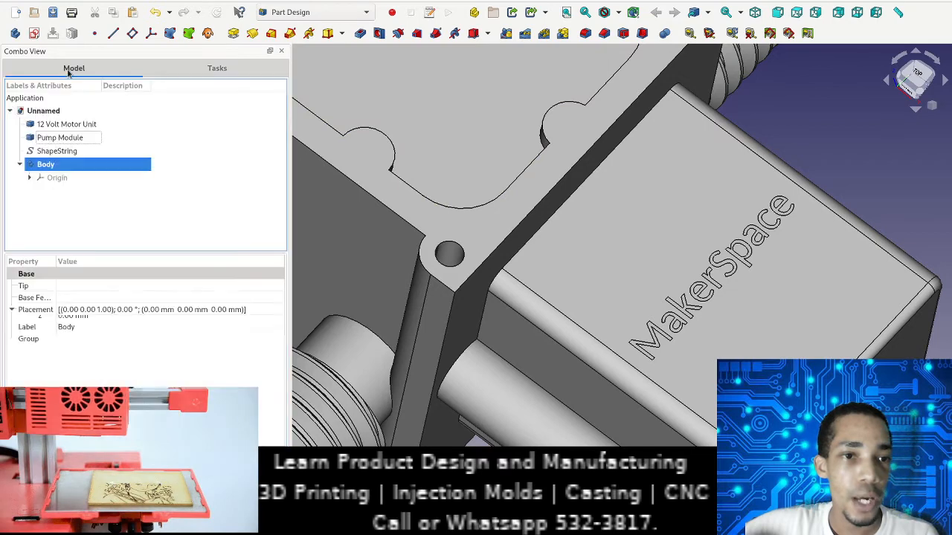
click(59, 139)
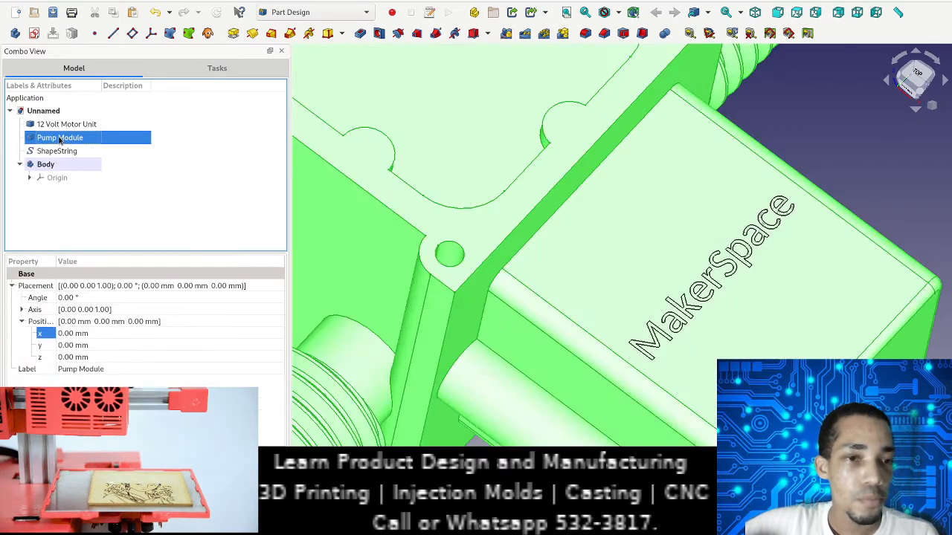
drag(59, 140, 70, 167)
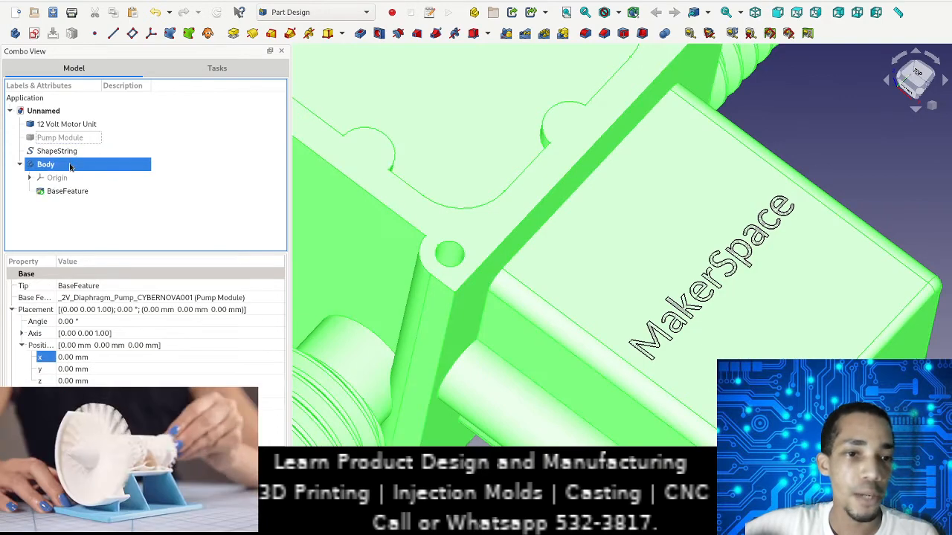
Step: Move the MakerSpace ShapeString into the new body alongside the base feature
click(74, 213)
click(59, 152)
drag(80, 159, 79, 163)
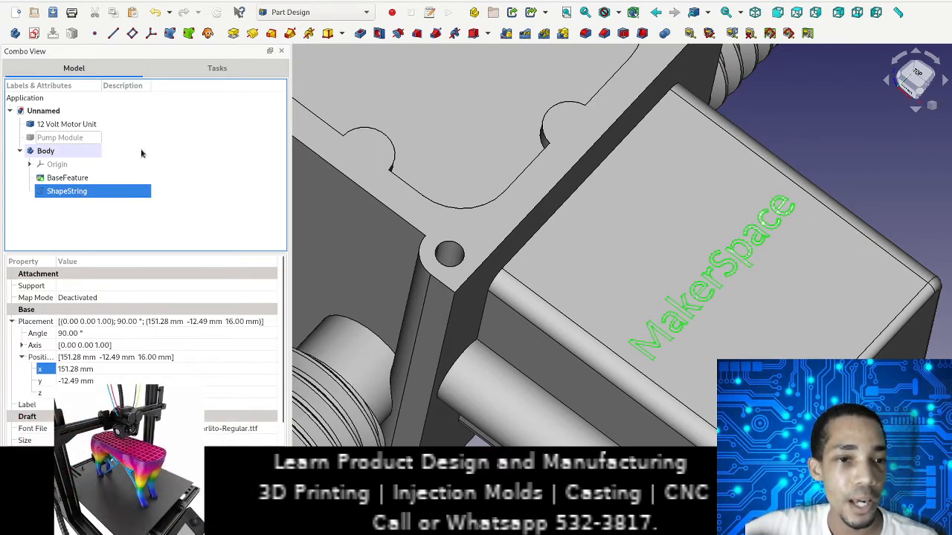
Step: Pad the MakerSpace text outward from the end box with a length of 0.5 mm
click(234, 33)
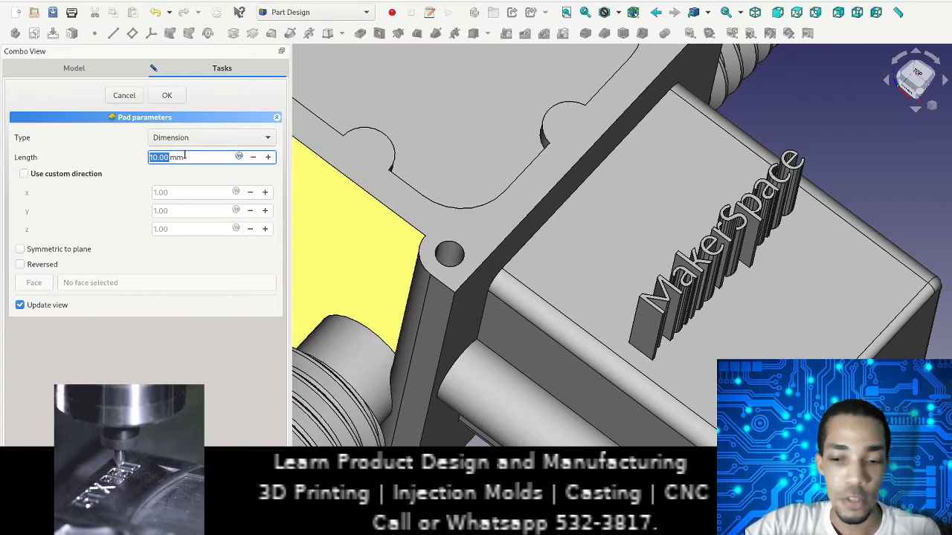
text(0.)
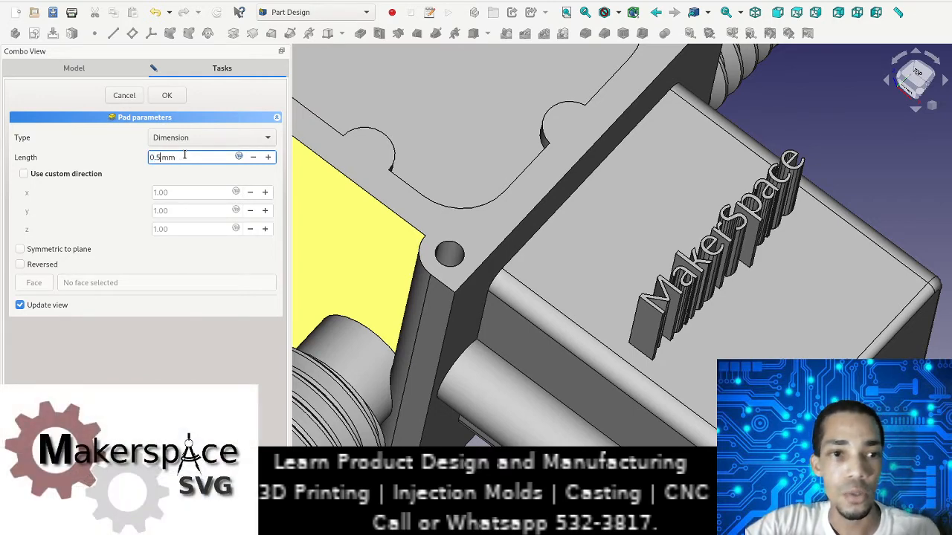